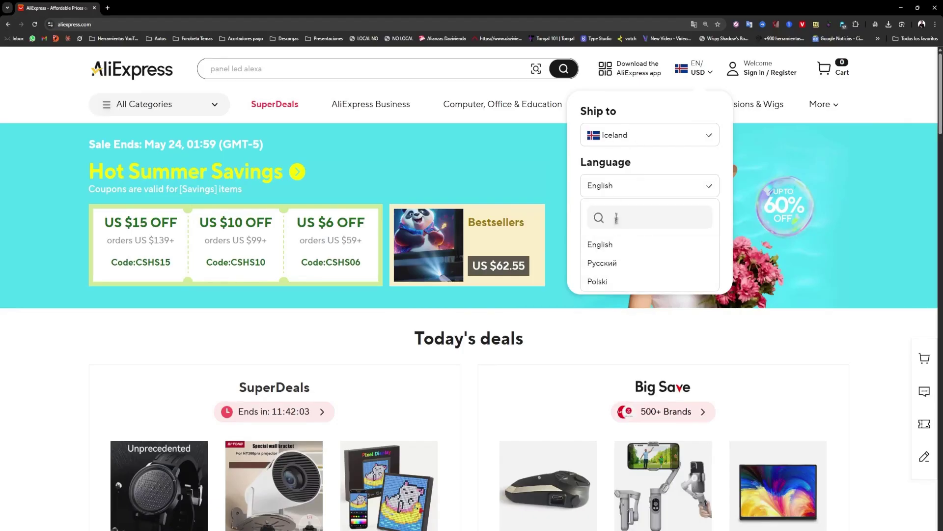
# Show the available language options and currency options in the shipping settings
pyautogui.click(624, 183)
pyautogui.click(614, 234)
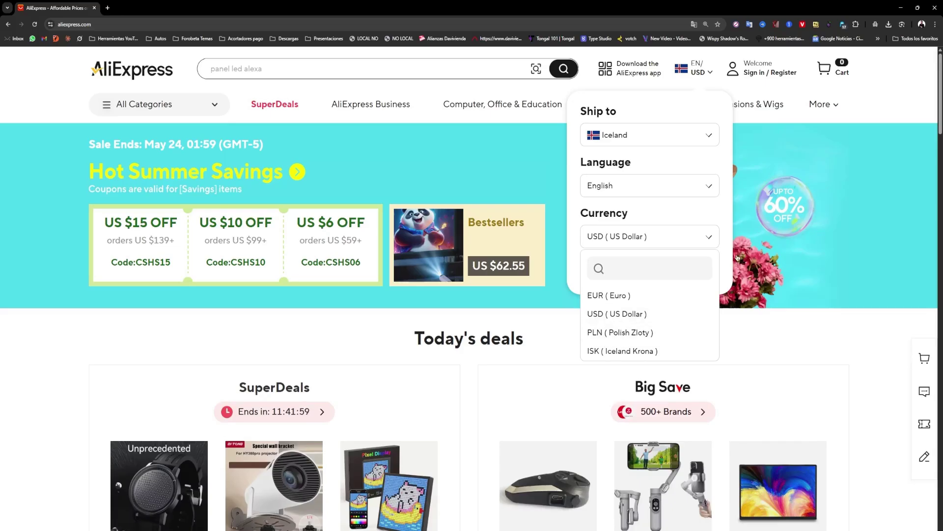
# Browse the home page's deals, categories and recommended products, and return to the beginning of the page
pyautogui.scroll(-7, 462, 309)
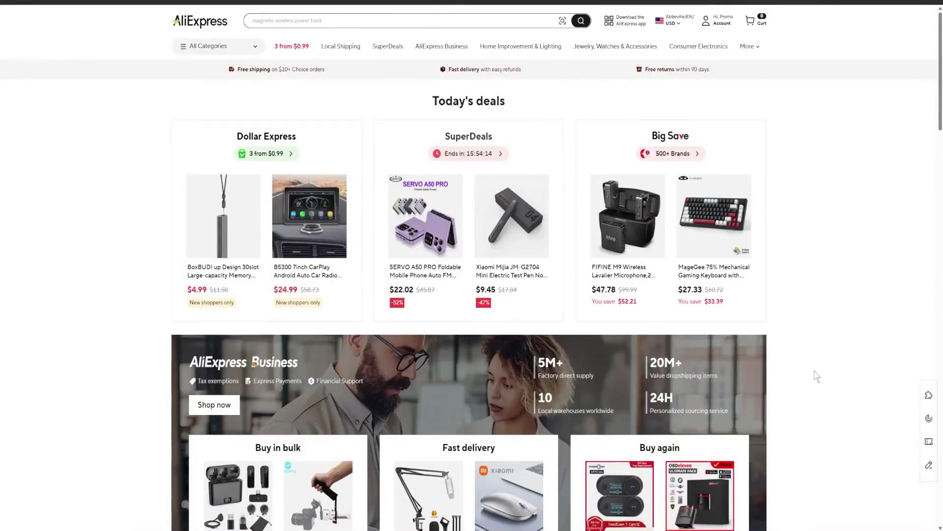
pyautogui.scroll(-12, 792, 381)
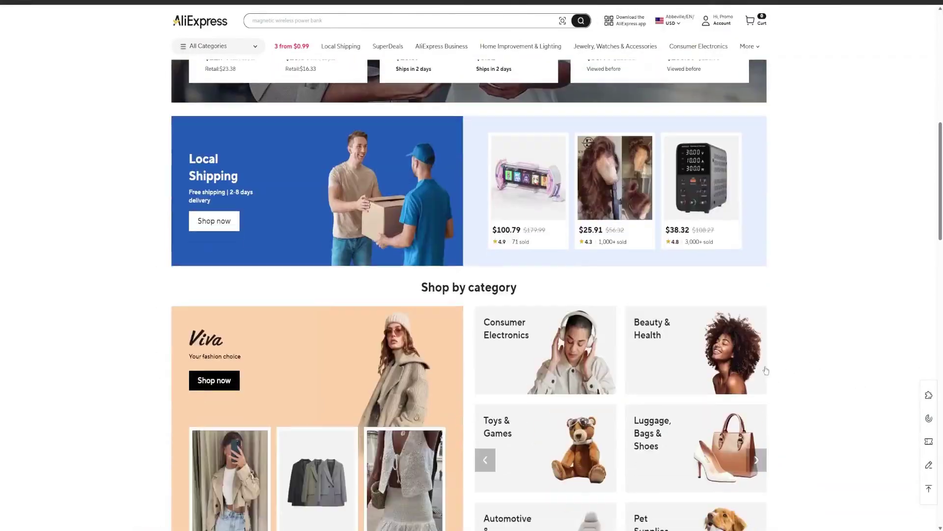
pyautogui.scroll(-12, 439, 313)
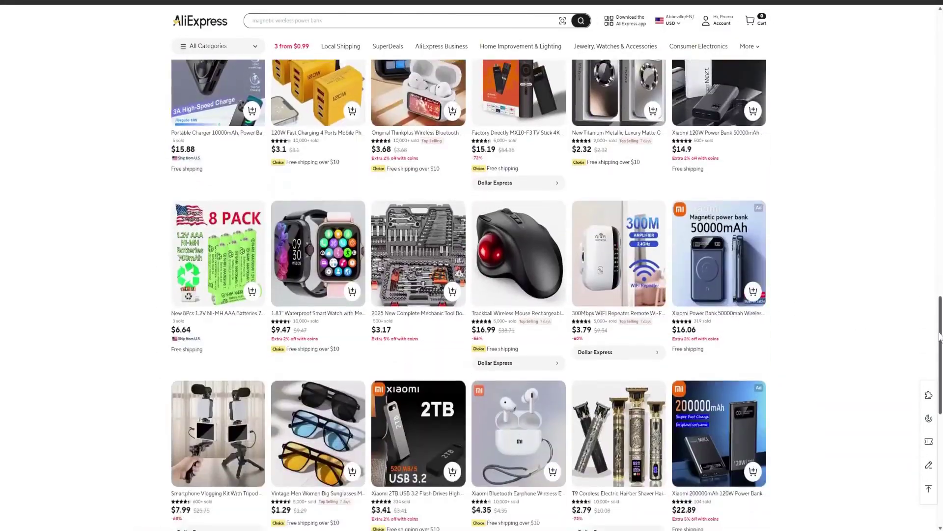
pyautogui.scroll(10, 934, 220)
pyautogui.scroll(-15, 927, 294)
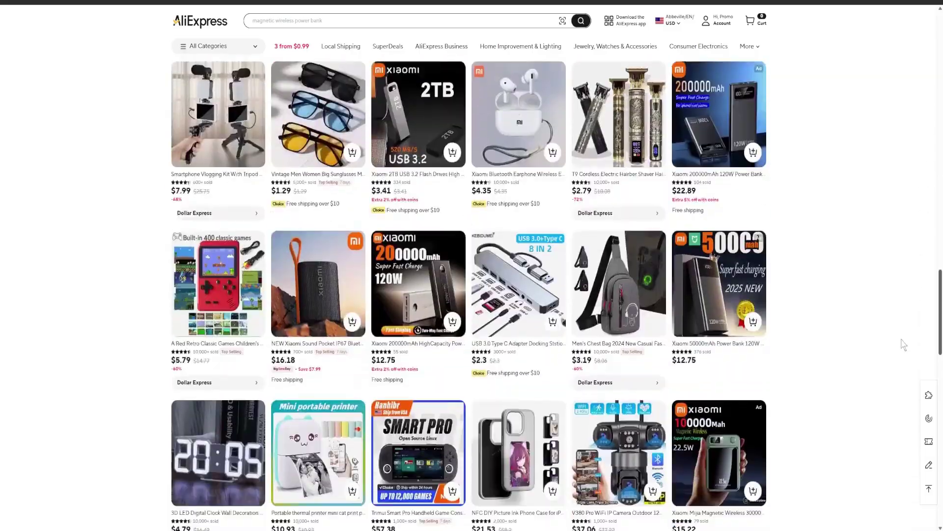
pyautogui.click(929, 488)
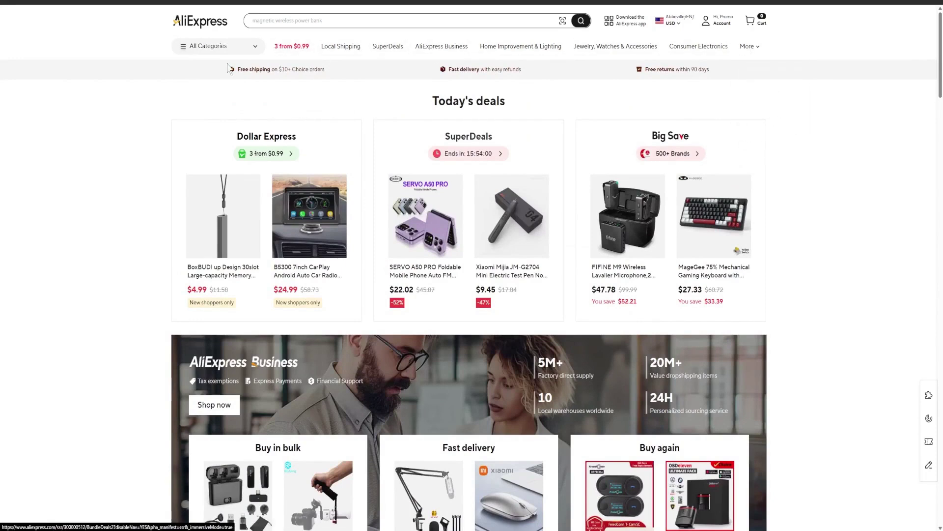
# Find the Xiaomi Mijia magnetic wireless power bank among the recommended products and open its product page
pyautogui.scroll(-5, 574, 271)
pyautogui.scroll(-20, 574, 272)
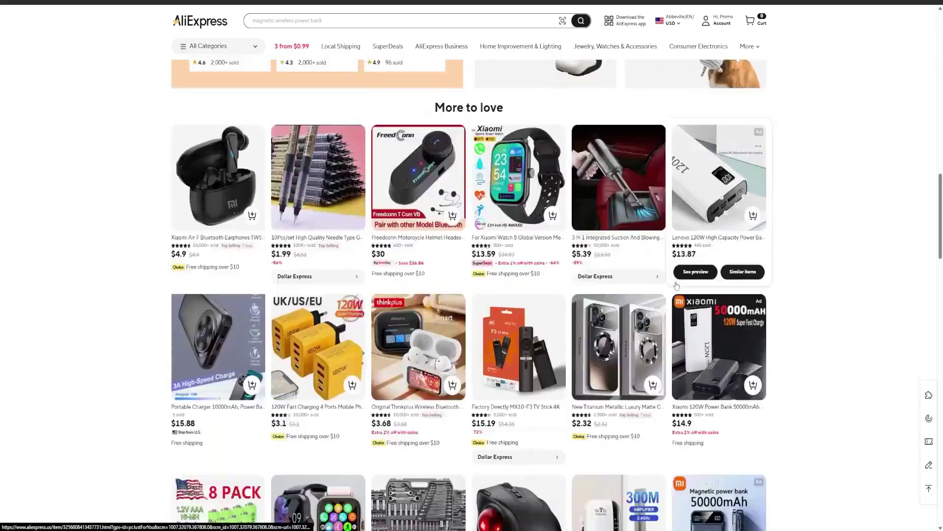
pyautogui.scroll(-3, 410, 279)
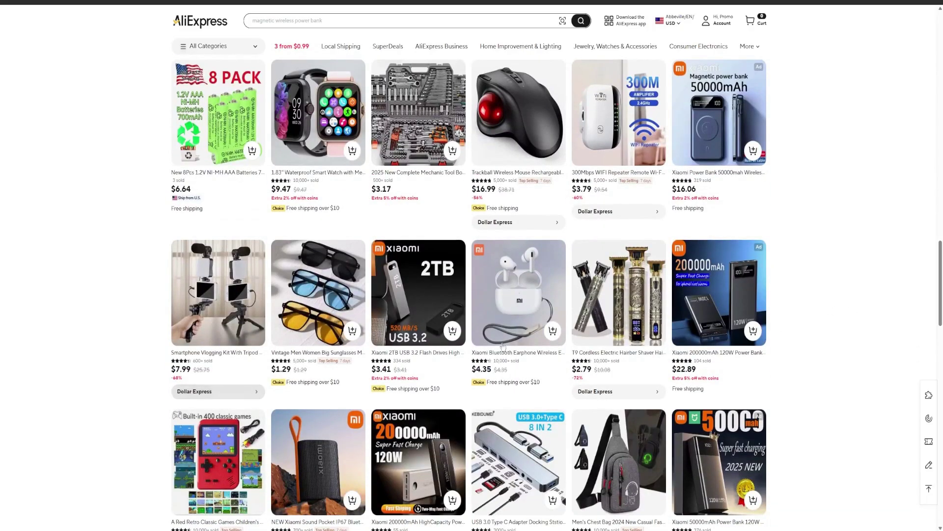
pyautogui.scroll(-8, 454, 274)
pyautogui.click(718, 227)
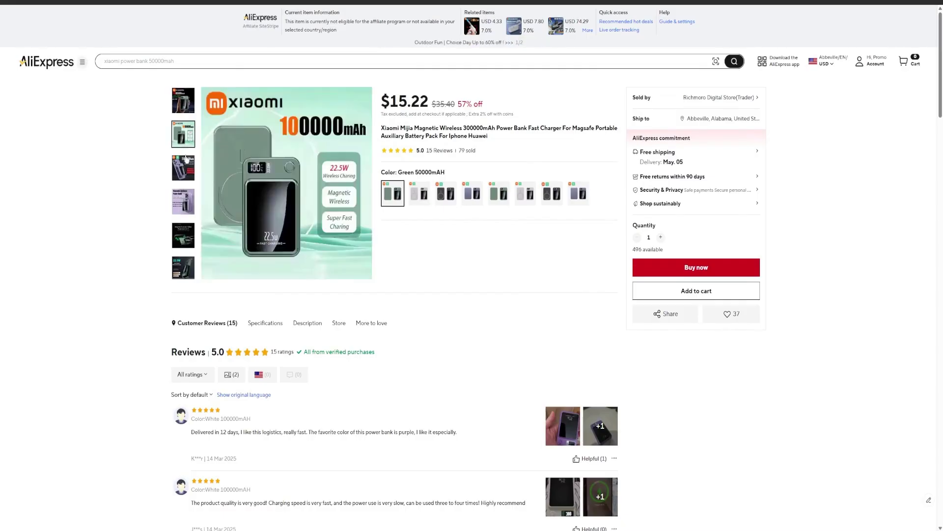
# Highlight the power bank's product title to read it, and close the product page to return to the recommendations
pyautogui.moveTo(381, 132); pyautogui.dragTo(511, 137)
pyautogui.click(508, 143)
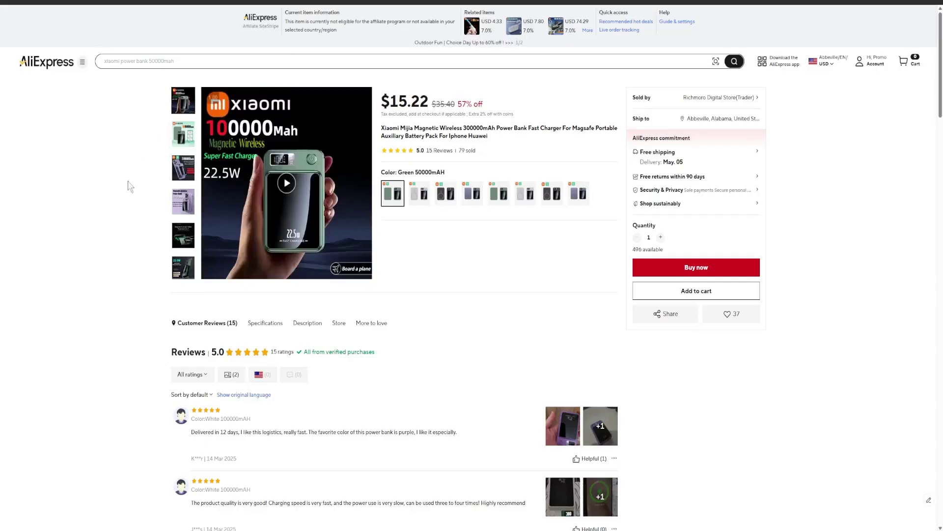
pyautogui.moveTo(381, 130); pyautogui.dragTo(490, 138)
pyautogui.click(561, 149)
pyautogui.hotkey('ctrl', 'w')
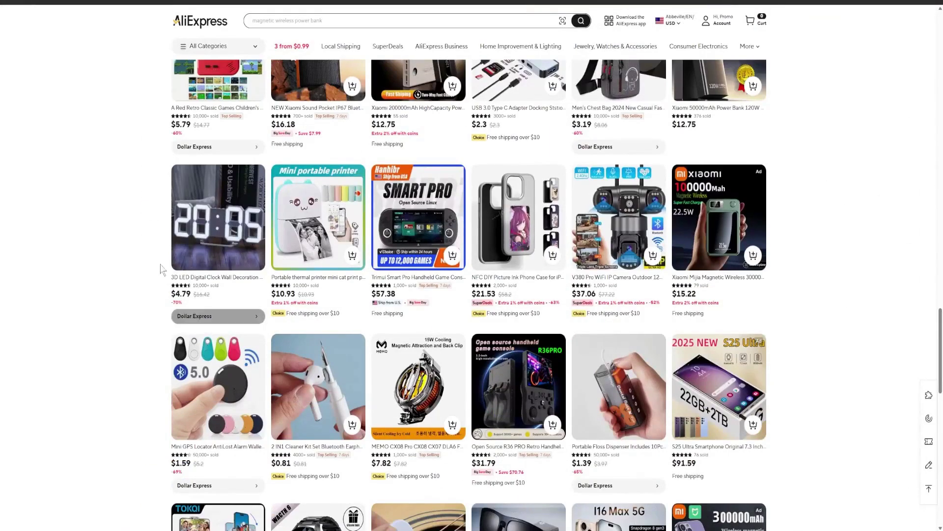
# Reopen the Xiaomi power bank's page and compare the prices of its 50000mAH and 100000mAH colour variants
pyautogui.moveTo(481, 297)
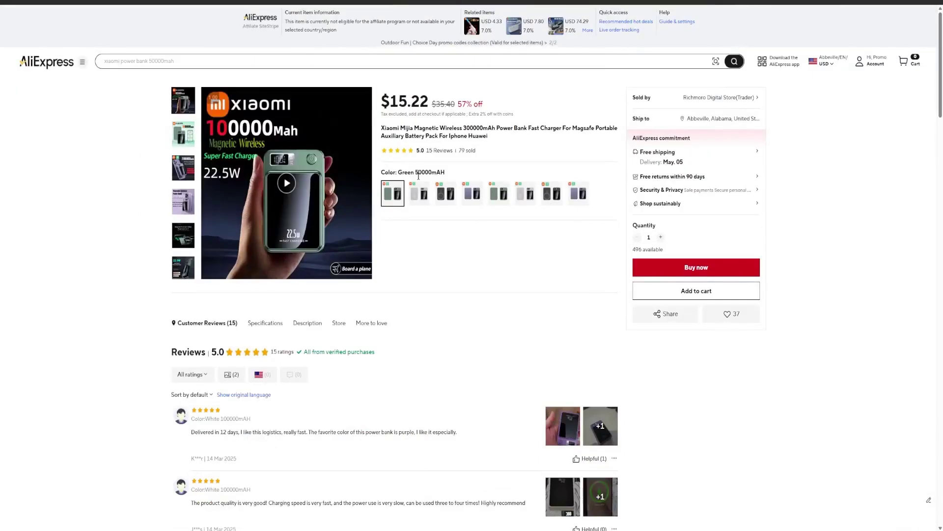
pyautogui.click(420, 195)
pyautogui.click(472, 194)
pyautogui.click(519, 197)
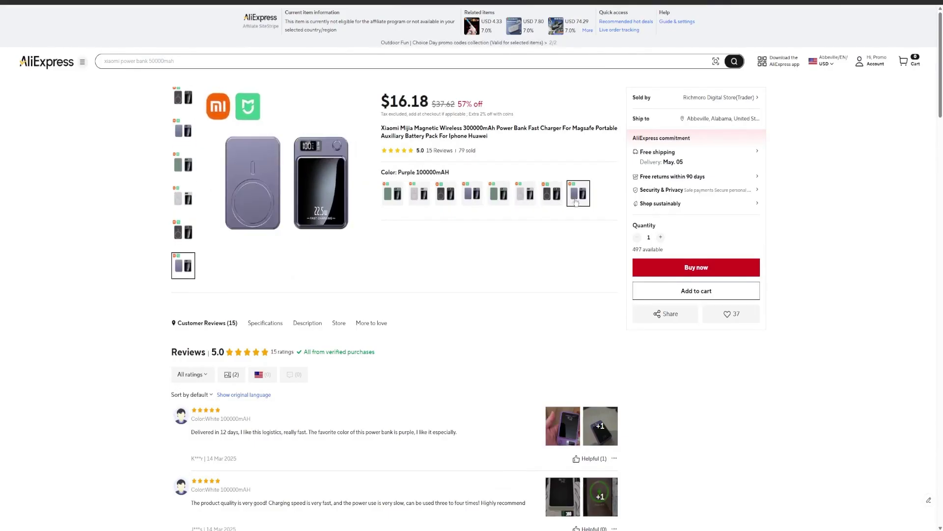
pyautogui.click(472, 196)
pyautogui.click(448, 199)
pyautogui.moveTo(389, 101); pyautogui.dragTo(419, 102)
pyautogui.click(519, 196)
pyautogui.click(425, 101)
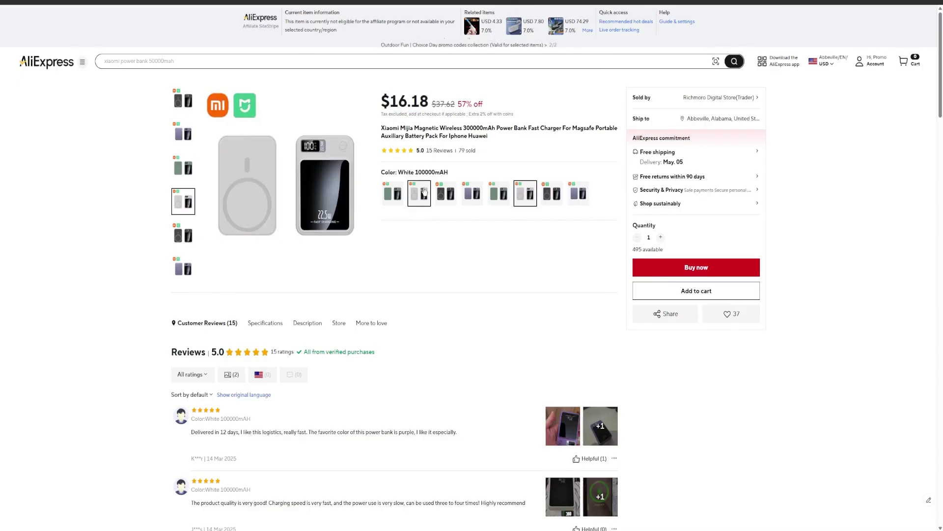
# Choose the Green 50000mAH variant and highlight its price
pyautogui.click(393, 195)
pyautogui.moveTo(395, 103)
pyautogui.mouseDown()
pyautogui.moveTo(421, 101)
pyautogui.moveTo(390, 102)
pyautogui.mouseUp()
pyautogui.click(425, 102)
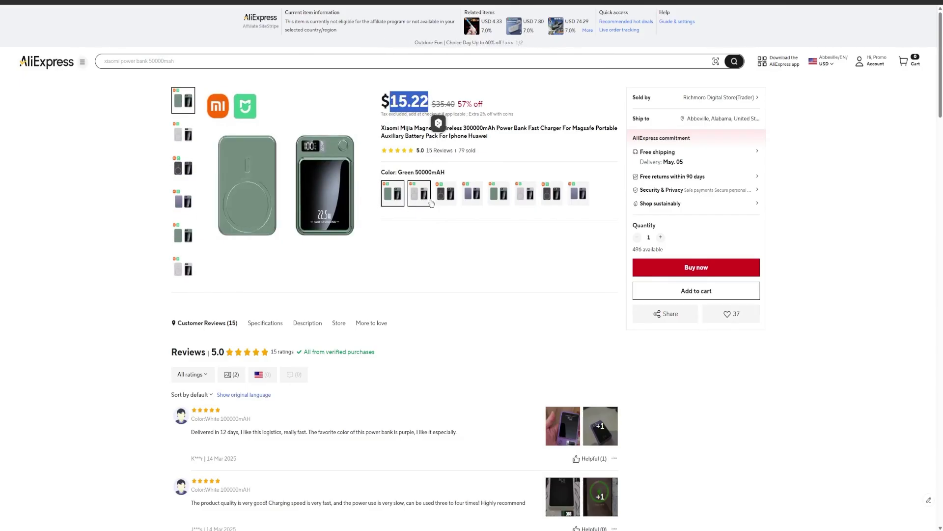
# Go through the remaining variants, settle on White 100000mAH and highlight its price
pyautogui.click(464, 195)
pyautogui.click(526, 194)
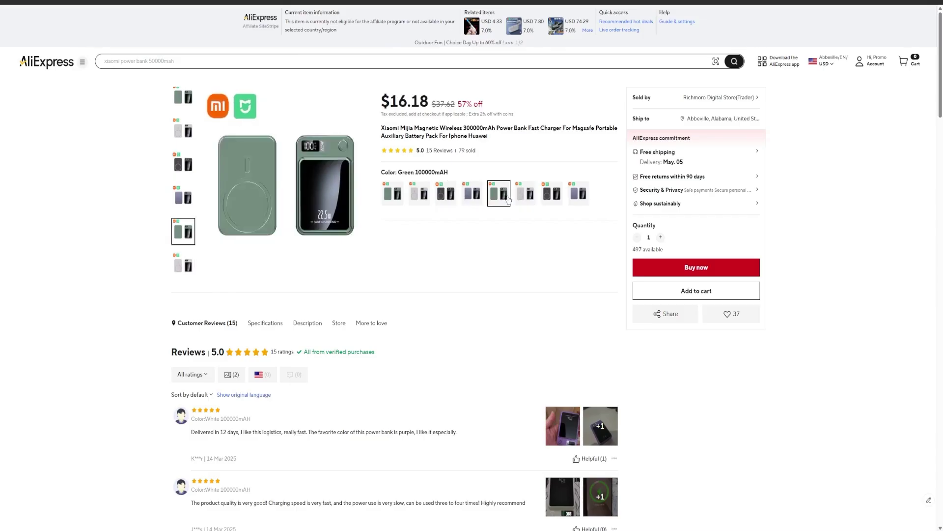
pyautogui.click(445, 195)
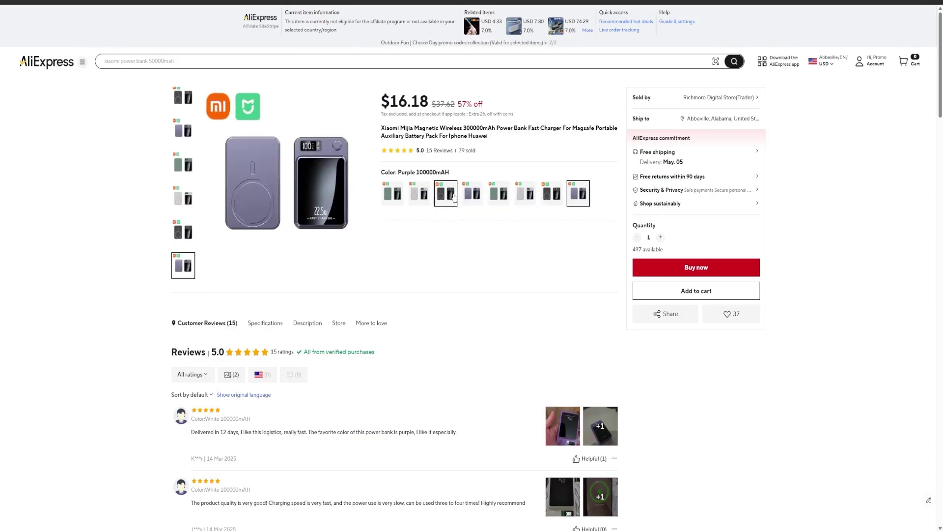
pyautogui.click(525, 194)
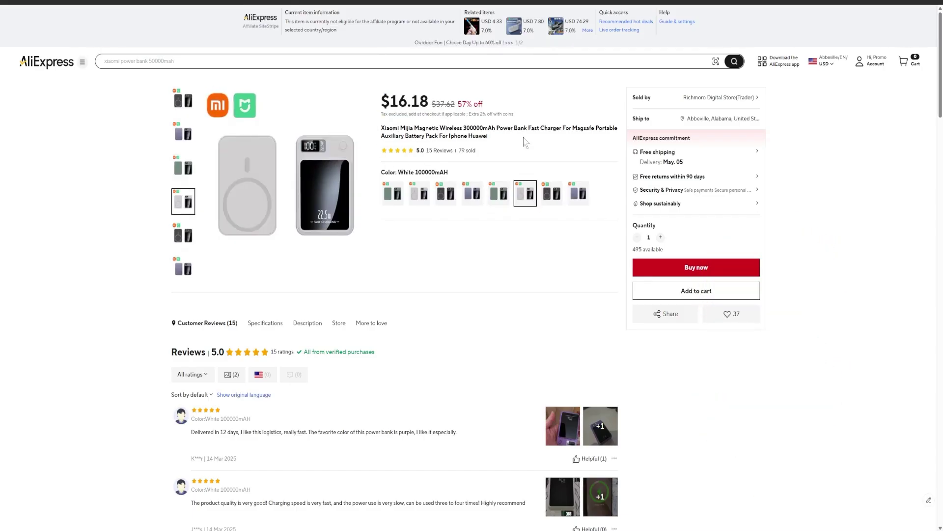
pyautogui.moveTo(380, 103); pyautogui.dragTo(428, 102)
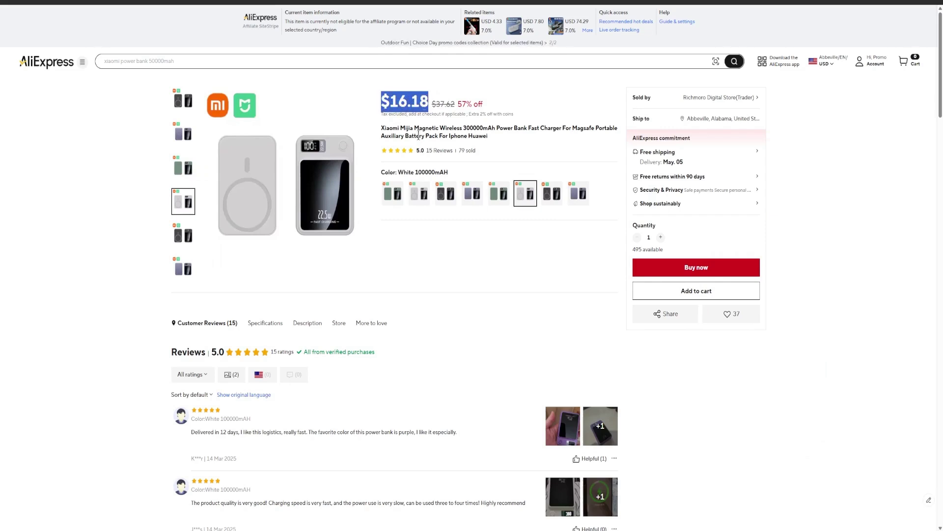
pyautogui.click(465, 274)
# Examine the product's average review score and number of ratings in the customer reviews section
pyautogui.scroll(-3, 484, 333)
pyautogui.moveTo(175, 184); pyautogui.dragTo(201, 187)
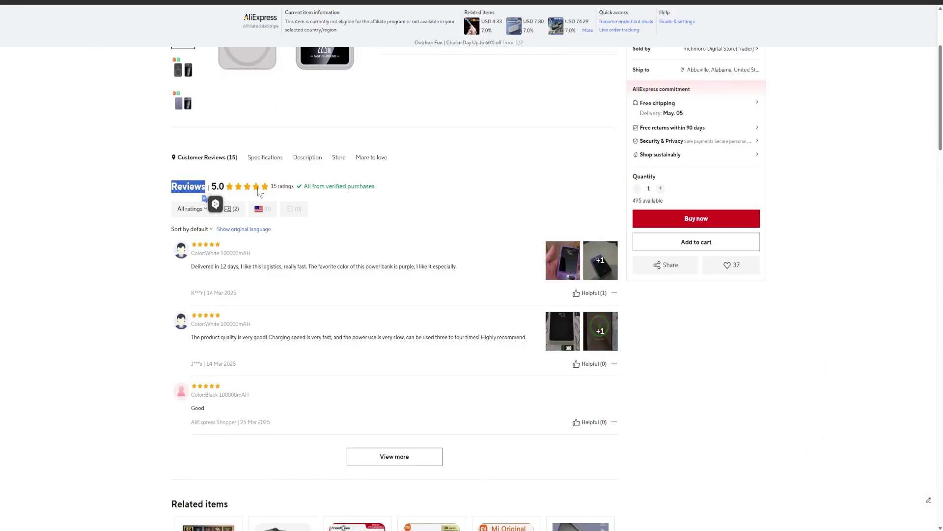
pyautogui.doubleClick(219, 186)
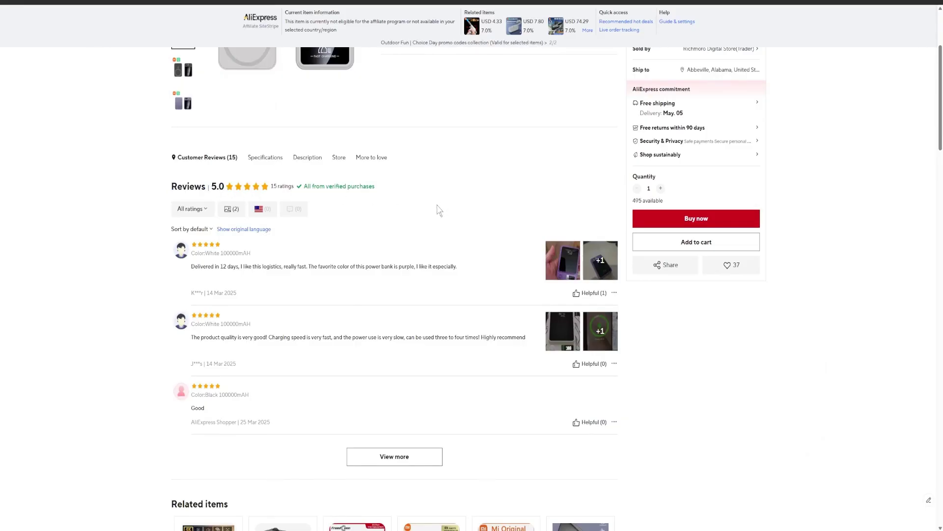
pyautogui.moveTo(294, 186); pyautogui.dragTo(271, 187)
pyautogui.click(450, 216)
pyautogui.moveTo(274, 183); pyautogui.dragTo(271, 186)
pyautogui.click(428, 217)
# Expand the full review list, filter it to reviews with photos, view the first customer image and close the list
pyautogui.scroll(-2, 341, 204)
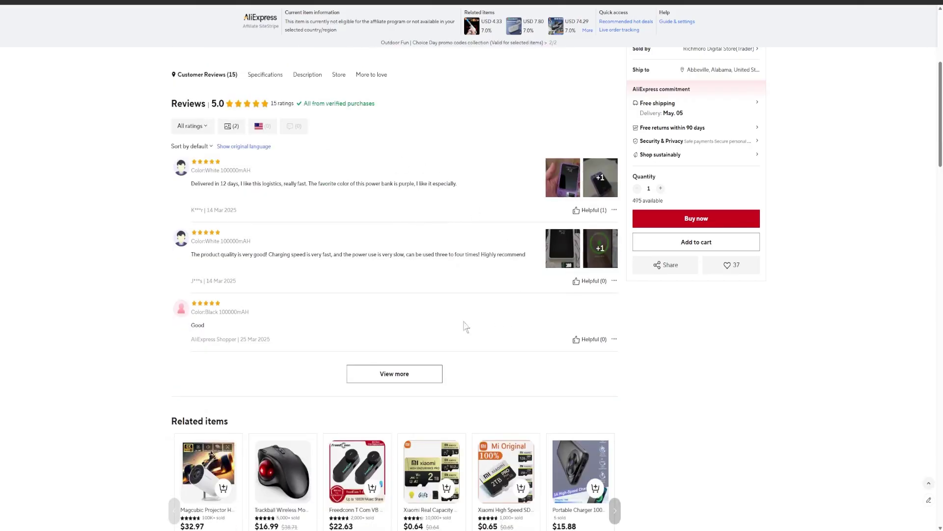
pyautogui.click(402, 372)
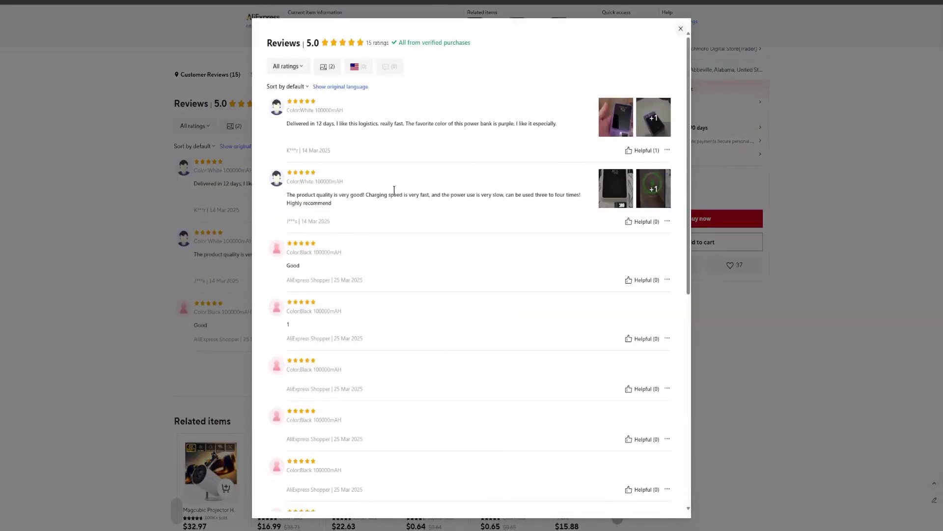
pyautogui.click(324, 73)
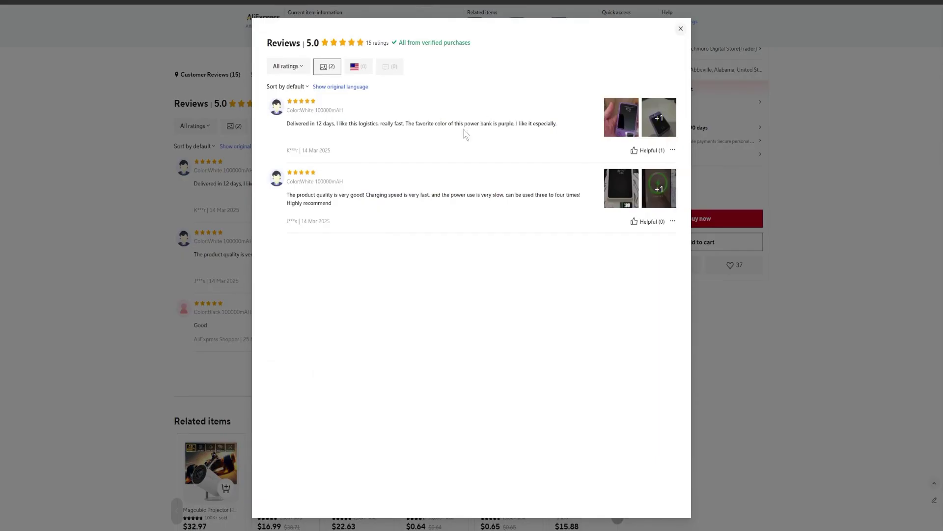
pyautogui.click(625, 126)
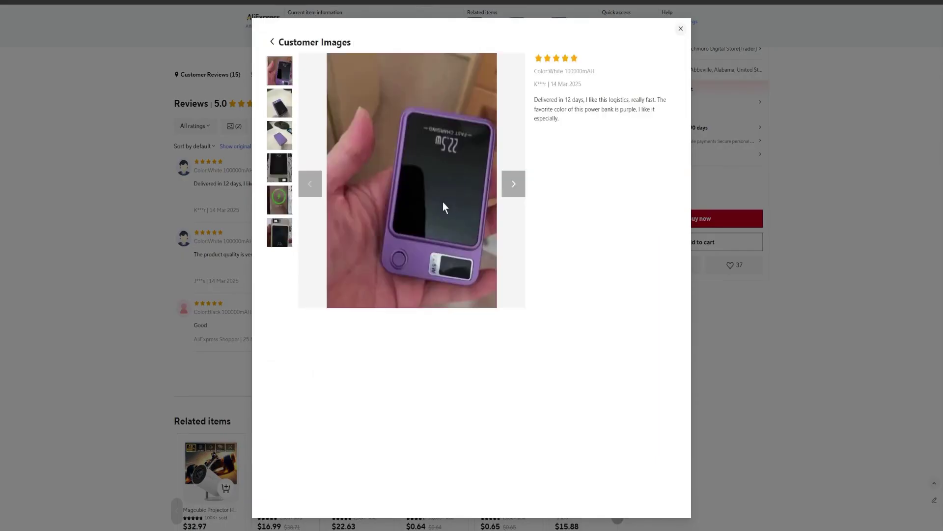
pyautogui.click(681, 28)
pyautogui.scroll(5, 344, 231)
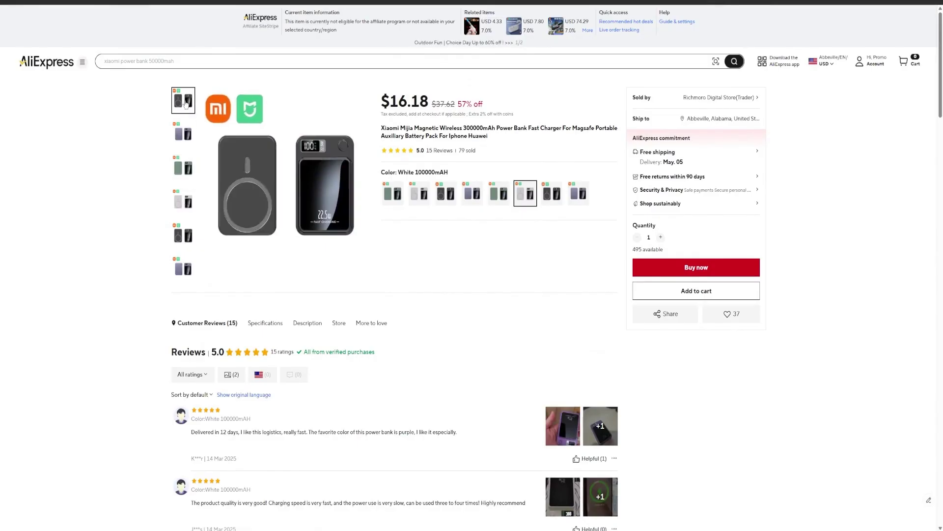
# Reopen the full review list, look through the customer images including the last one, and close the viewer
pyautogui.scroll(-5, 473, 311)
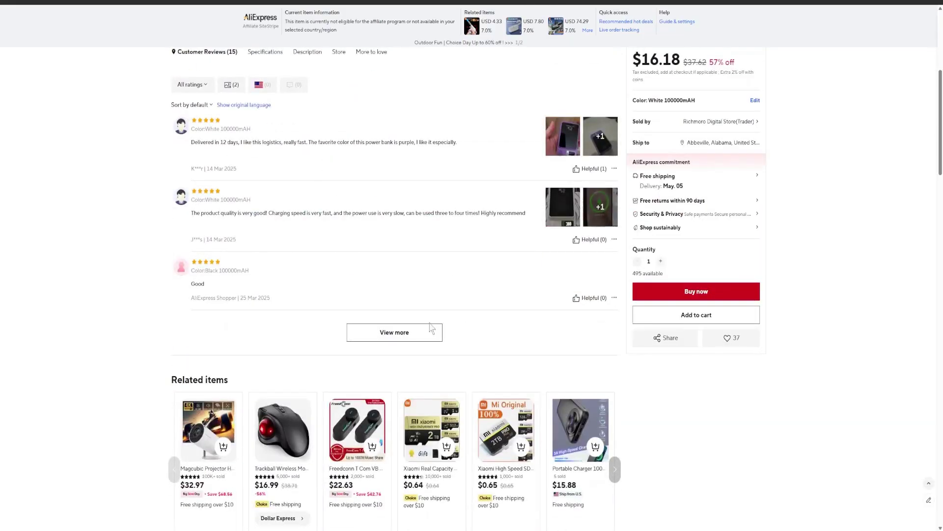
pyautogui.click(411, 331)
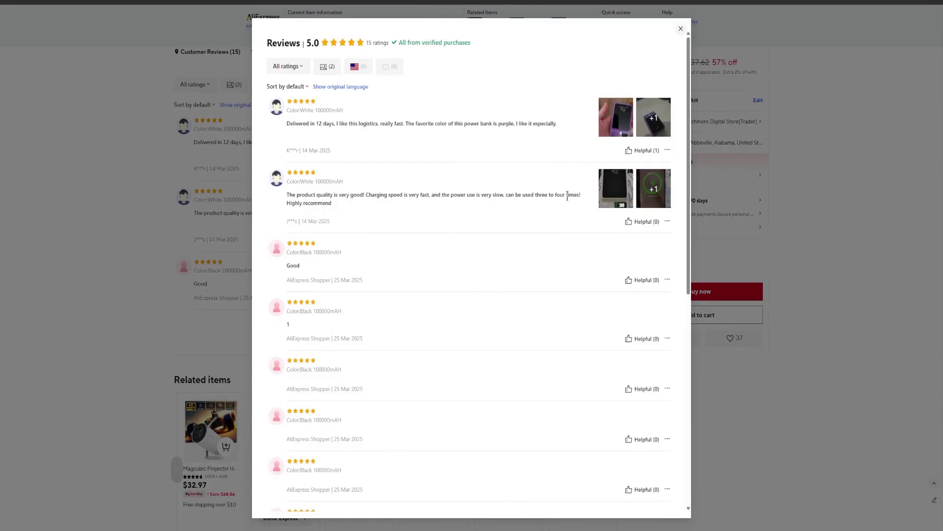
pyautogui.click(614, 130)
pyautogui.click(506, 185)
pyautogui.click(506, 186)
pyautogui.click(310, 182)
pyautogui.click(310, 182)
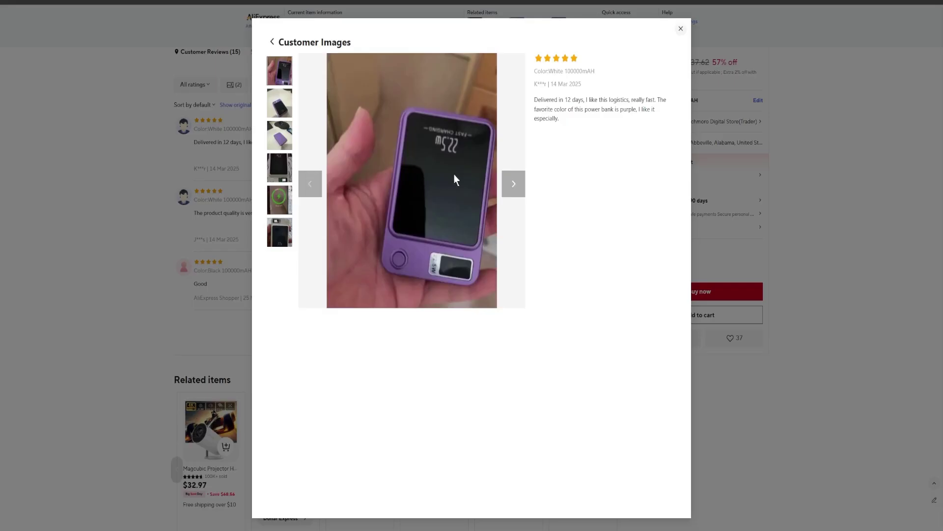
pyautogui.click(519, 183)
pyautogui.click(519, 185)
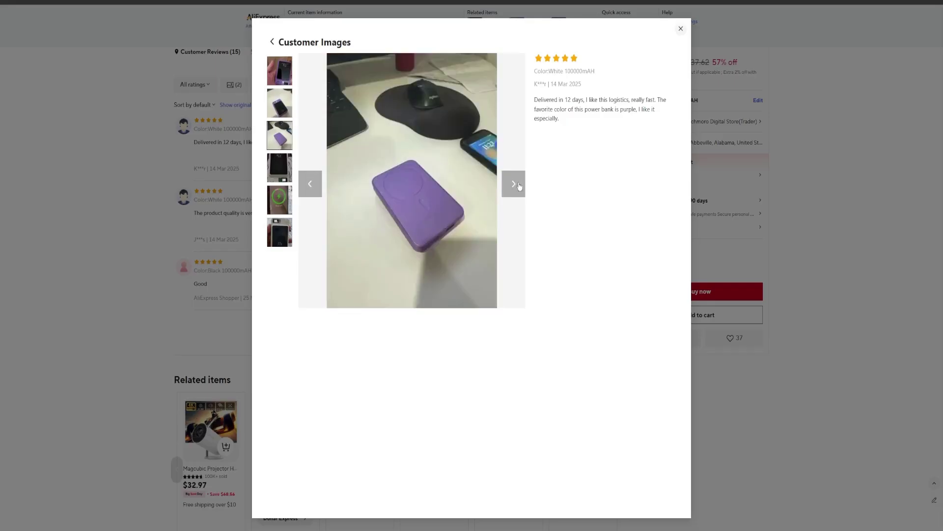
pyautogui.click(279, 237)
pyautogui.click(681, 29)
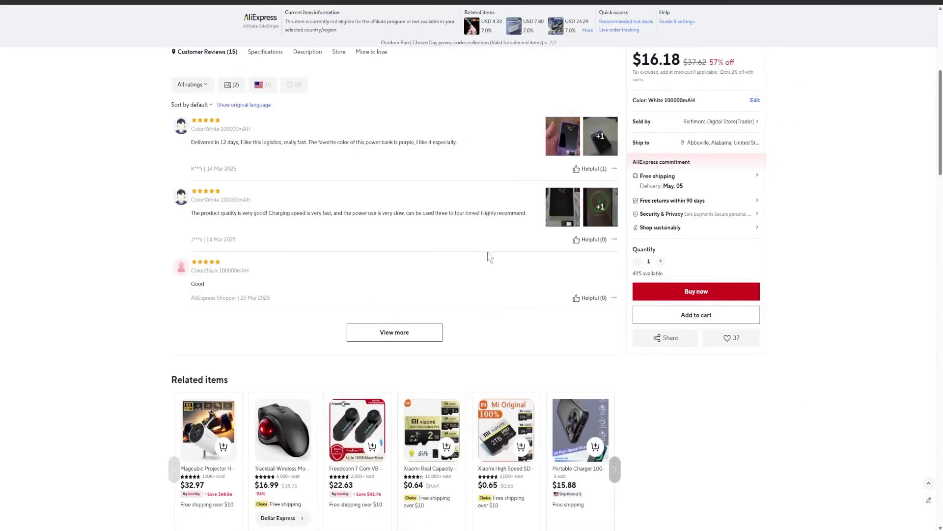
# Return to the product's purchase details and display the seller's store information and detailed ratings
pyautogui.scroll(-1, 491, 258)
pyautogui.scroll(3, 547, 297)
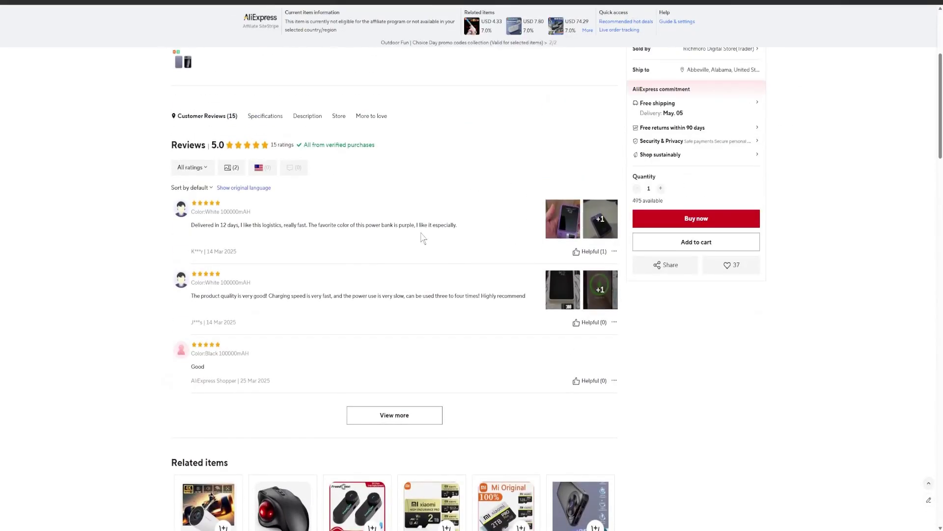
pyautogui.scroll(4, 423, 239)
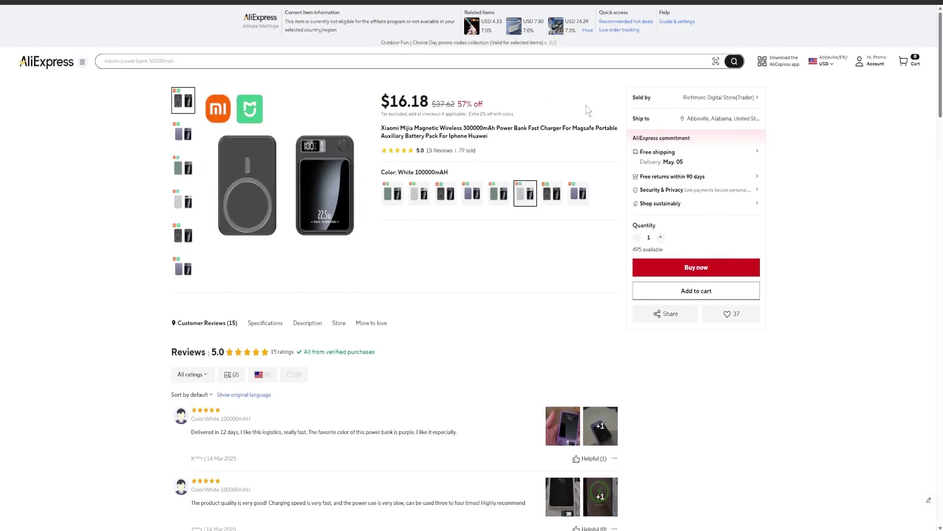
pyautogui.moveTo(740, 101)
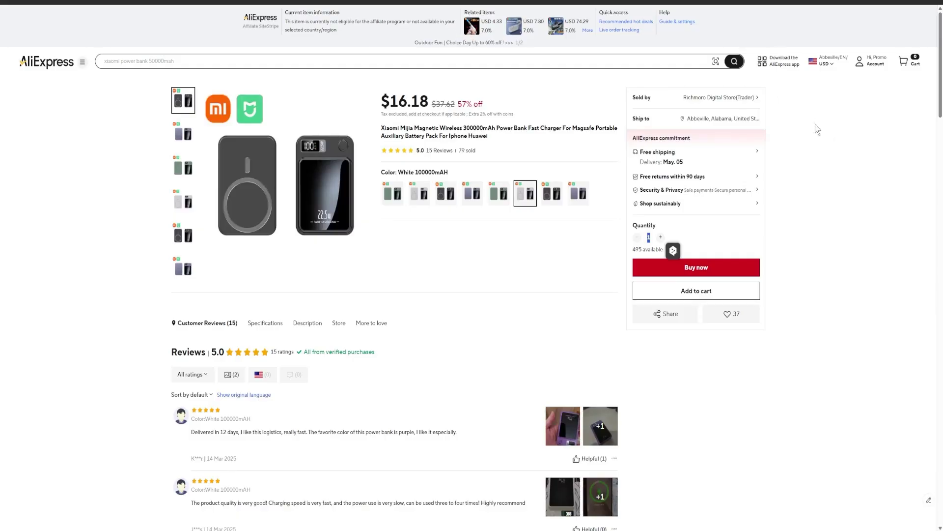
pyautogui.moveTo(700, 98)
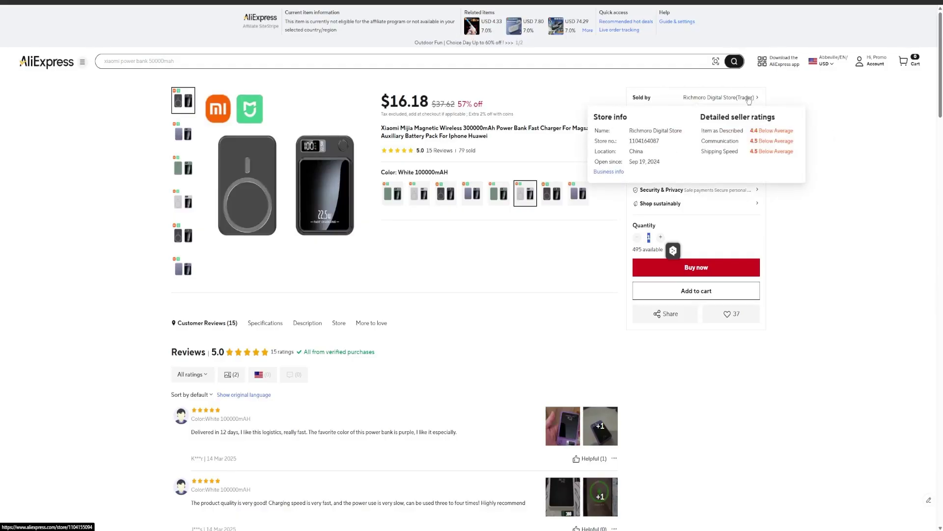
# Open the seller's store page and check its percentage of positive reviews
pyautogui.click(749, 100)
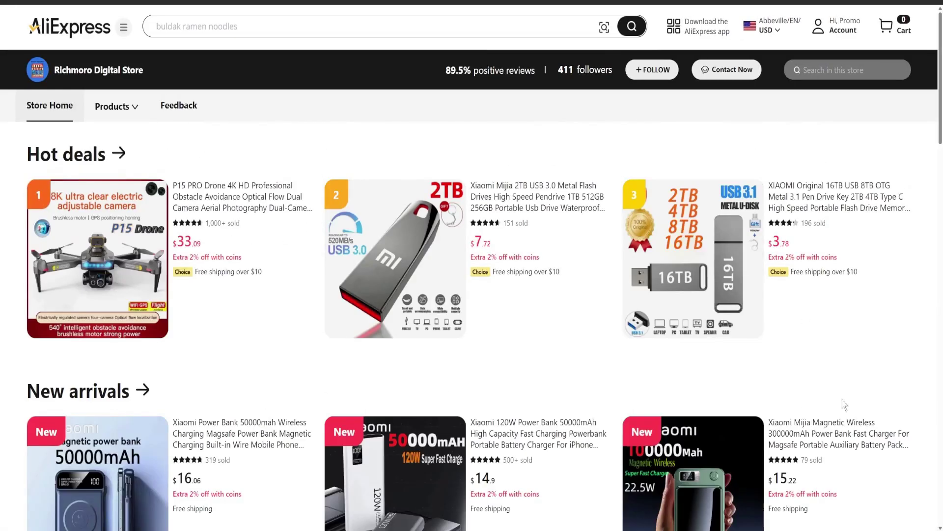
pyautogui.moveTo(450, 72); pyautogui.dragTo(536, 79)
pyautogui.click(533, 88)
pyautogui.moveTo(444, 75); pyautogui.dragTo(537, 76)
pyautogui.tripleClick(541, 77)
# Look through the store's new arrivals and recommended products, and return to its positive review rating
pyautogui.scroll(-5, 673, 329)
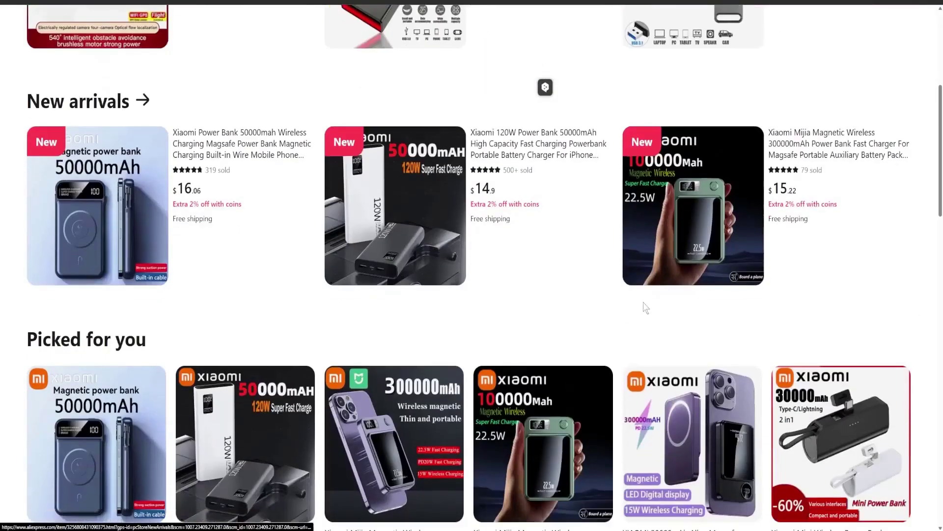
pyautogui.scroll(5, 644, 306)
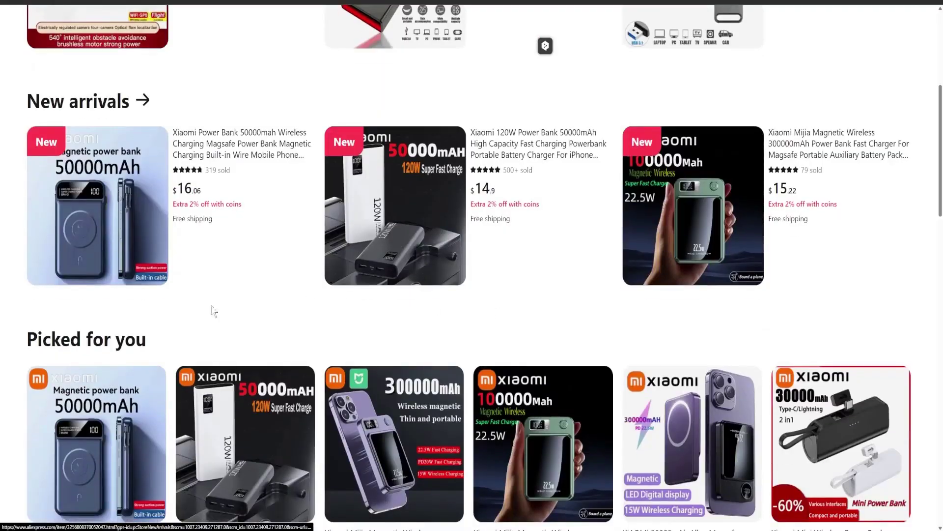
pyautogui.scroll(-8, 214, 310)
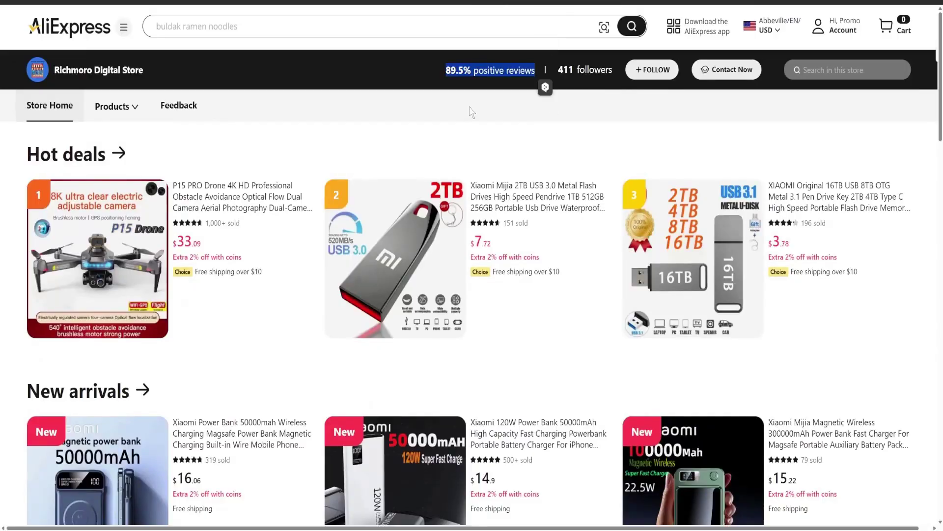
pyautogui.click(443, 72)
pyautogui.moveTo(444, 71); pyautogui.dragTo(537, 74)
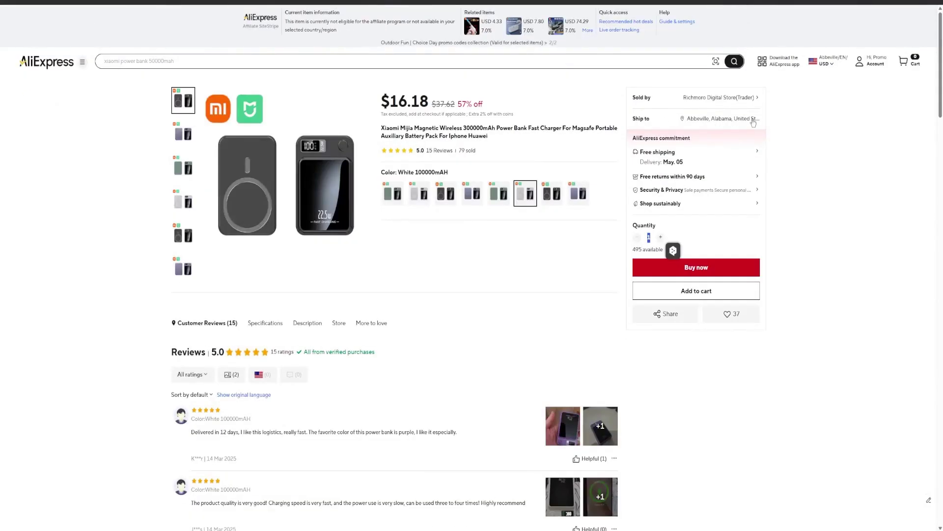
# On the product page, view the delivery destination settings, reselect United States, view the state list and close without applying
pyautogui.click(710, 119)
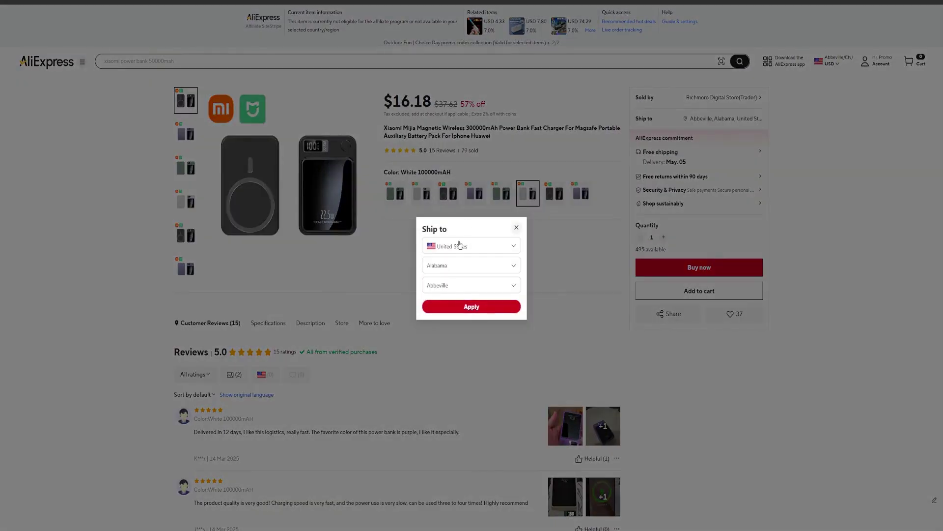
pyautogui.click(440, 244)
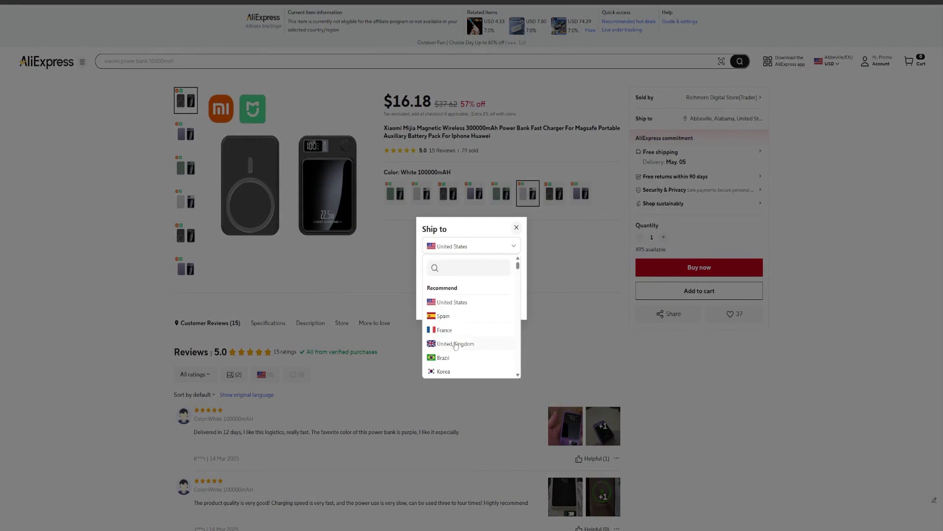
pyautogui.click(453, 300)
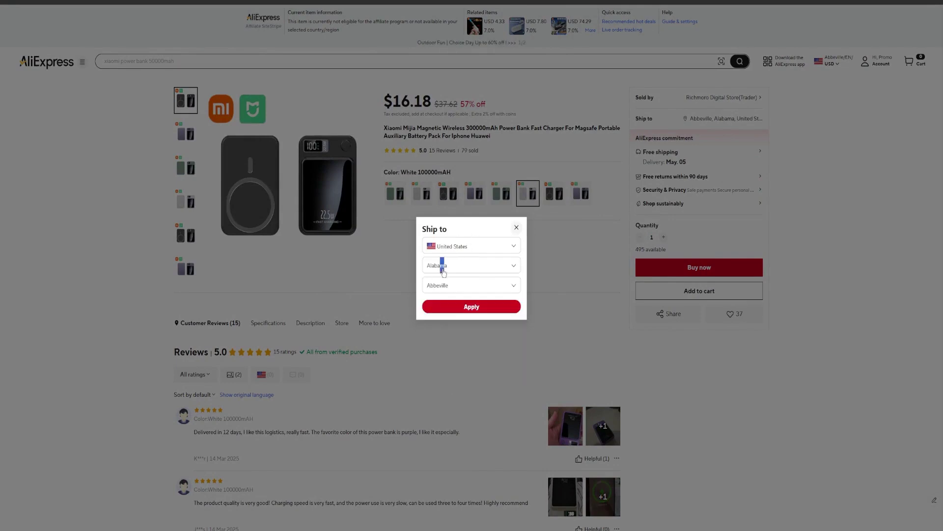
pyautogui.click(443, 265)
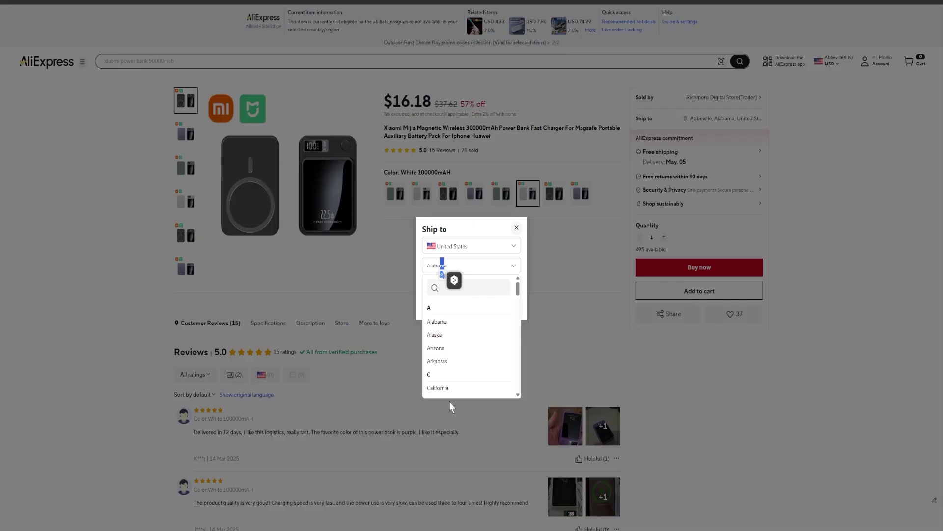
pyautogui.click(516, 227)
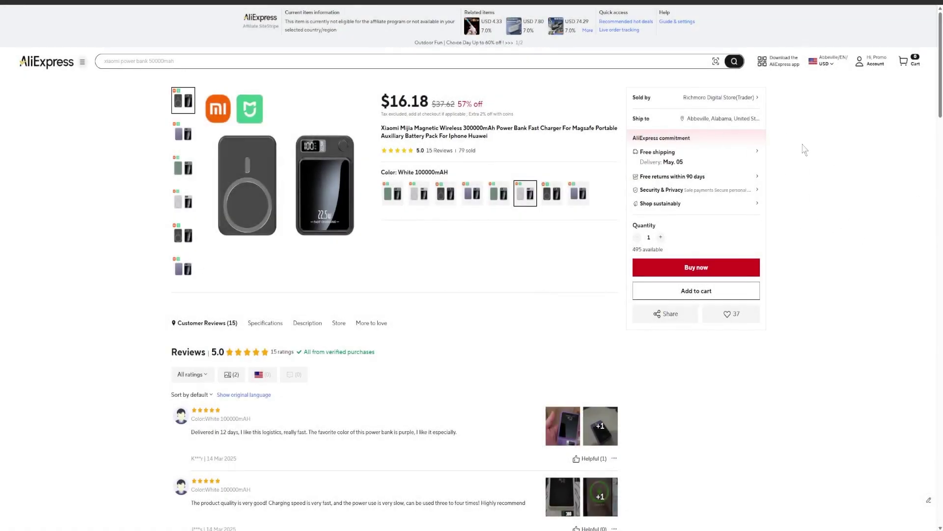
# Examine the tax and coin discount note below the product's price
pyautogui.scroll(-1, 804, 169)
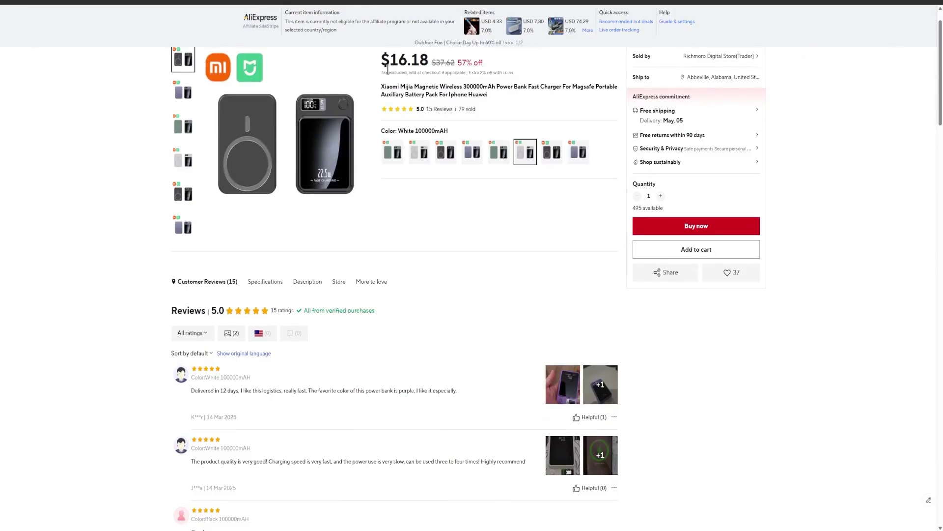
pyautogui.moveTo(388, 70); pyautogui.dragTo(531, 76)
pyautogui.click(868, 172)
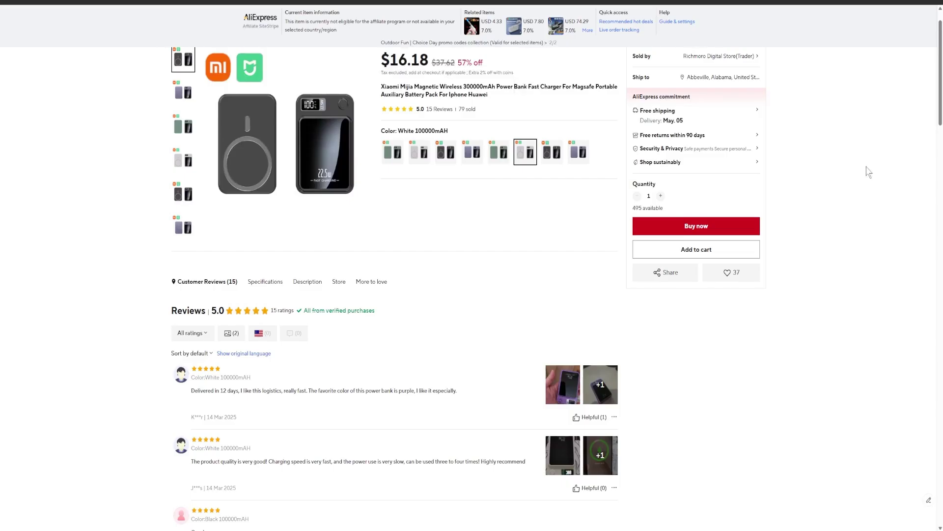
# View the product's shipping method details with carrier and delivery date, and close them after a second check
pyautogui.scroll(1, 846, 186)
pyautogui.scroll(-1, 799, 186)
pyautogui.click(759, 116)
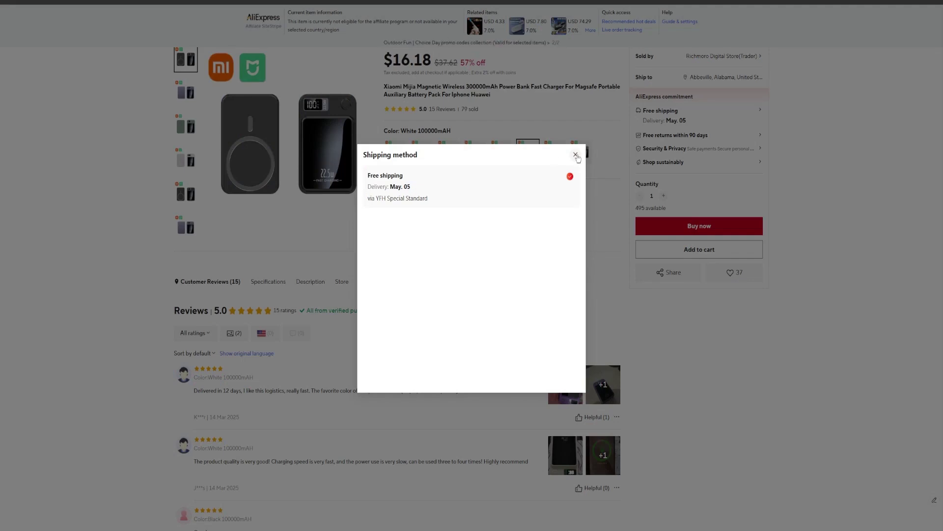
pyautogui.click(576, 155)
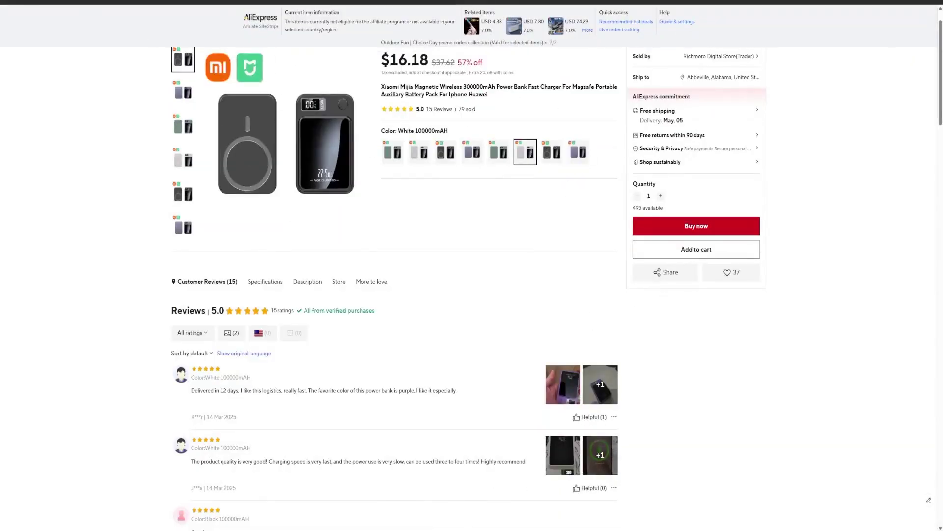
pyautogui.scroll(-20, 235, 90)
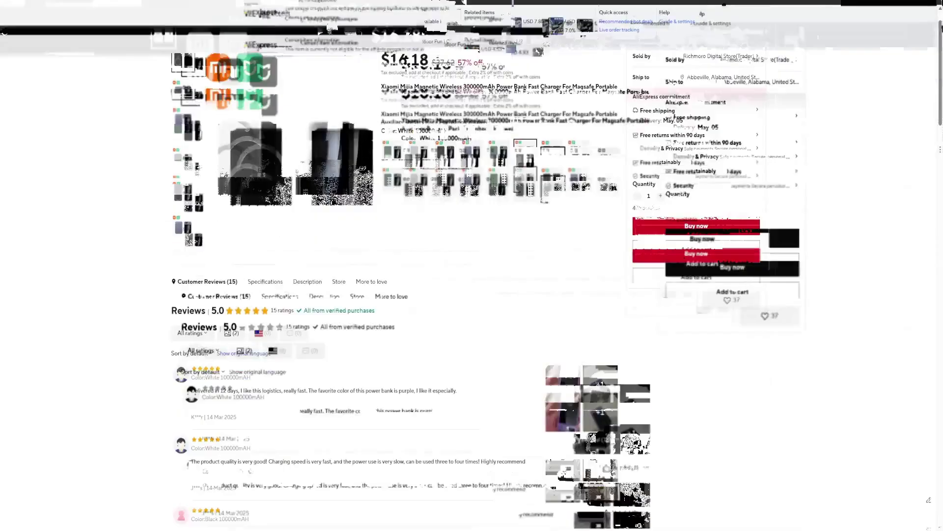
pyautogui.click(760, 110)
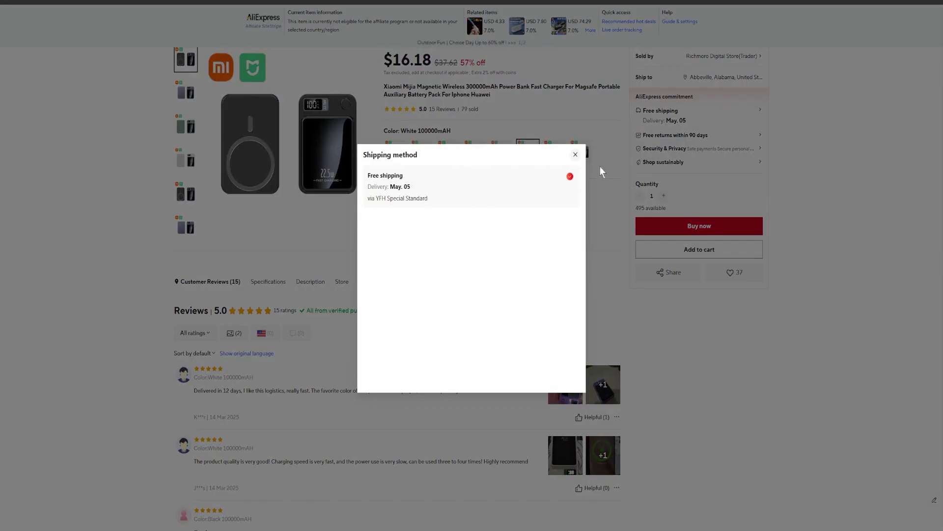
pyautogui.click(576, 155)
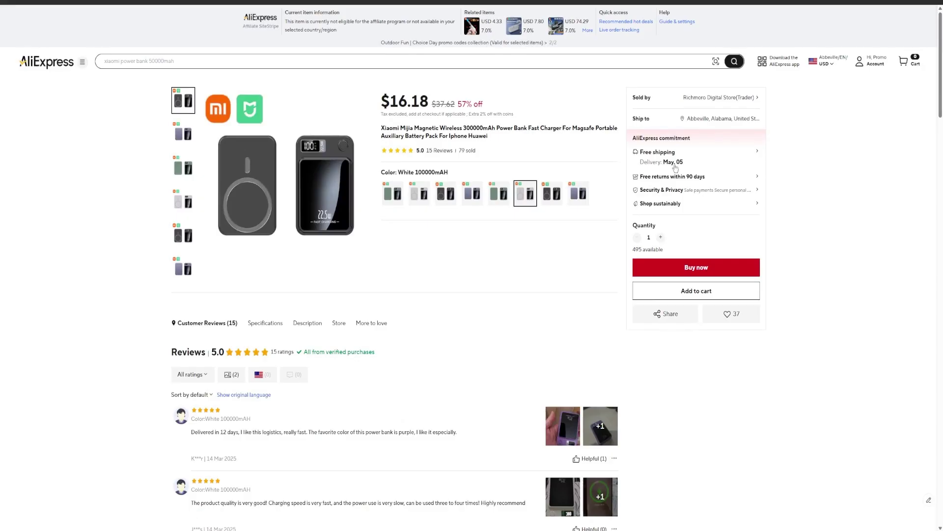
# Increase the power bank's order quantity by several units
pyautogui.scroll(-2, 691, 169)
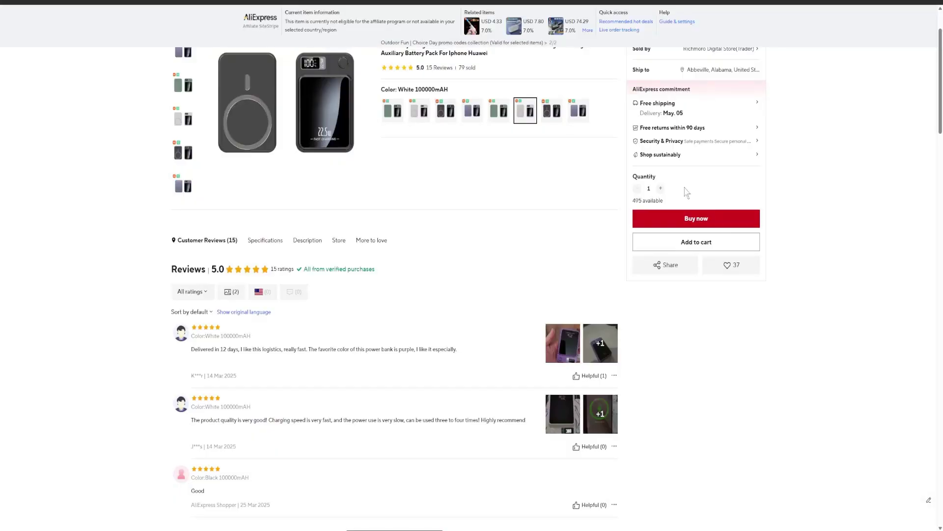
pyautogui.moveTo(634, 180); pyautogui.dragTo(669, 191)
pyautogui.click(660, 194)
pyautogui.click(662, 191)
pyautogui.click(661, 191)
pyautogui.click(661, 191)
pyautogui.click(661, 188)
pyautogui.click(661, 188)
pyautogui.click(660, 188)
# Set the order quantity to 1 and proceed directly to checkout for the power bank
pyautogui.doubleClick(649, 189)
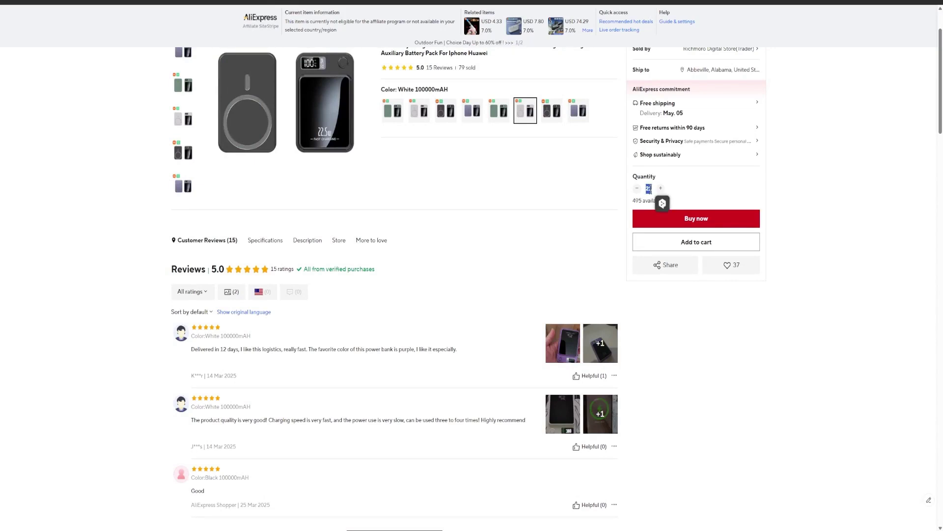
pyautogui.write('1')
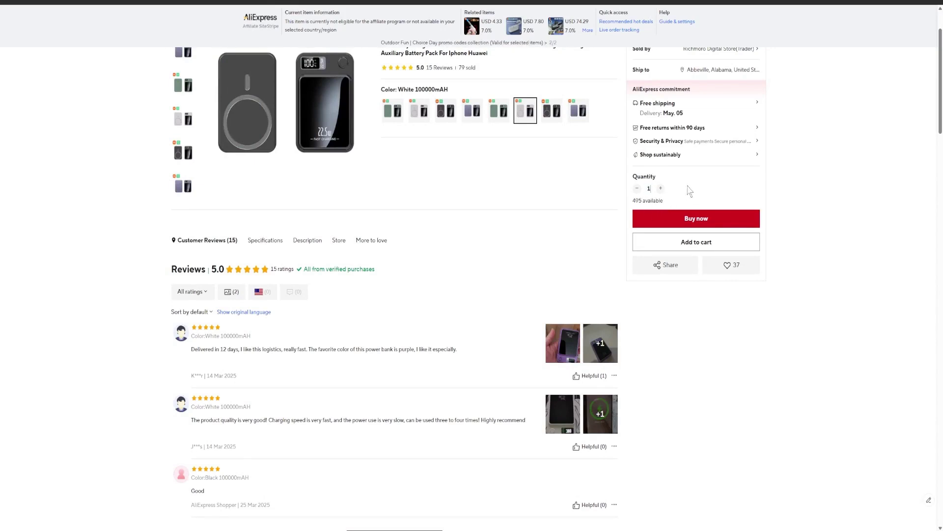
pyautogui.scroll(1, 693, 197)
pyautogui.click(697, 227)
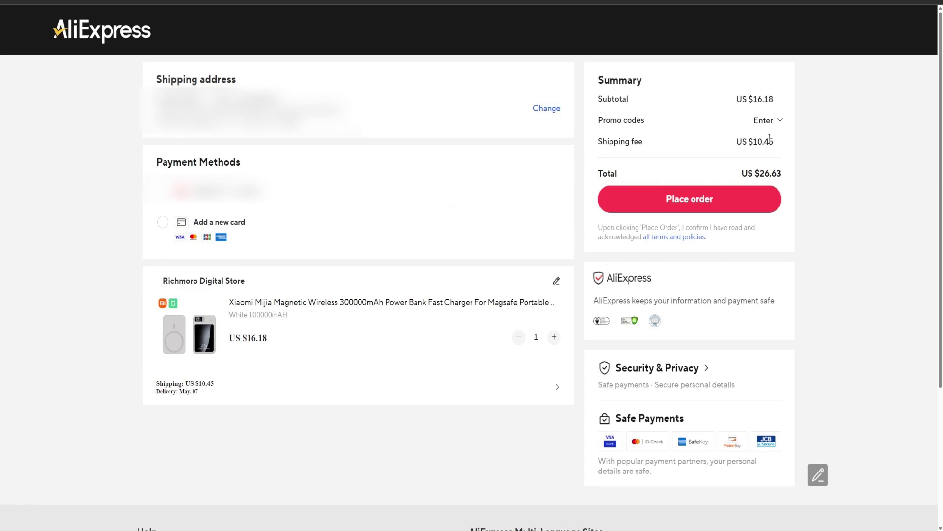
# Examine the checkout summary's subtotal, promo code entry and shipping fee
pyautogui.moveTo(597, 120); pyautogui.dragTo(669, 123)
pyautogui.moveTo(755, 143); pyautogui.dragTo(779, 147)
pyautogui.click(683, 147)
pyautogui.moveTo(603, 81); pyautogui.dragTo(660, 93)
pyautogui.moveTo(748, 98); pyautogui.dragTo(788, 104)
pyautogui.moveTo(751, 141); pyautogui.dragTo(786, 143)
pyautogui.click(753, 139)
pyautogui.click(846, 202)
pyautogui.moveTo(748, 98); pyautogui.dragTo(784, 103)
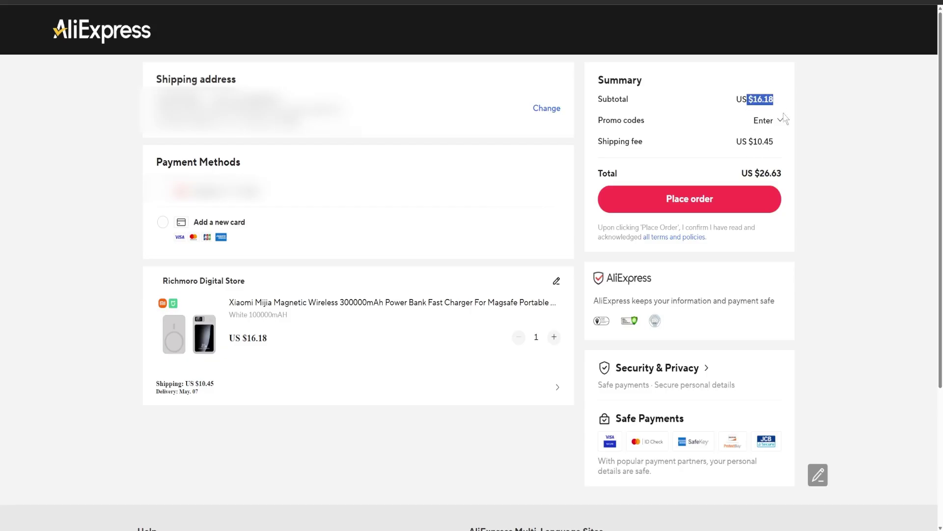
pyautogui.click(833, 192)
# Recheck the shipping fee in the checkout summary before placing the order
pyautogui.click(196, 2)
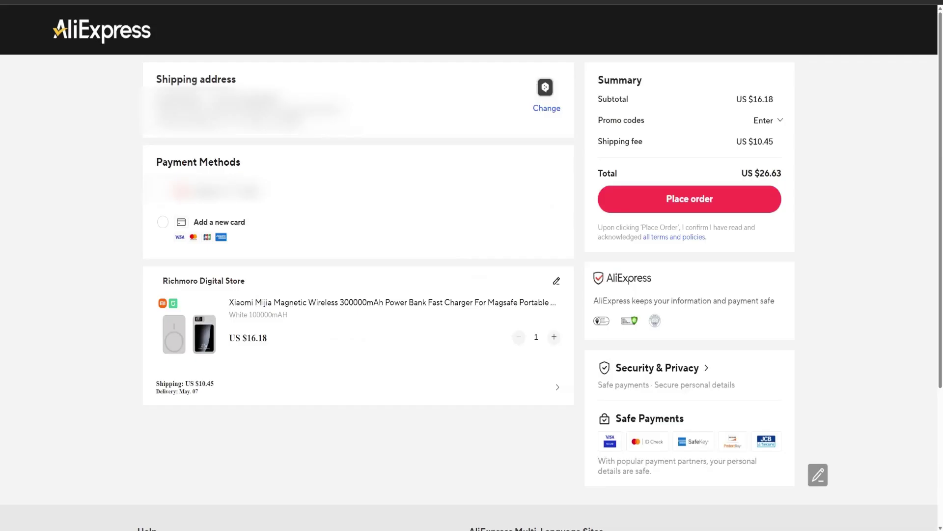
pyautogui.moveTo(748, 143); pyautogui.dragTo(769, 144)
pyautogui.click(859, 148)
pyautogui.click(757, 142)
pyautogui.moveTo(751, 144); pyautogui.dragTo(781, 146)
pyautogui.click(860, 158)
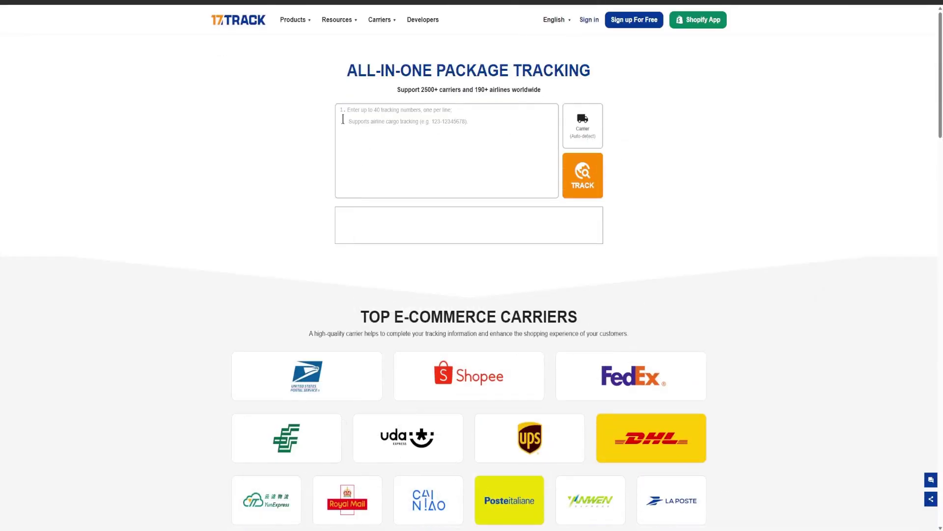
# Switch to the 17TRACK website and look at its package tracking page
pyautogui.moveTo(232, 23); pyautogui.dragTo(266, 23)
pyautogui.click(230, 147)
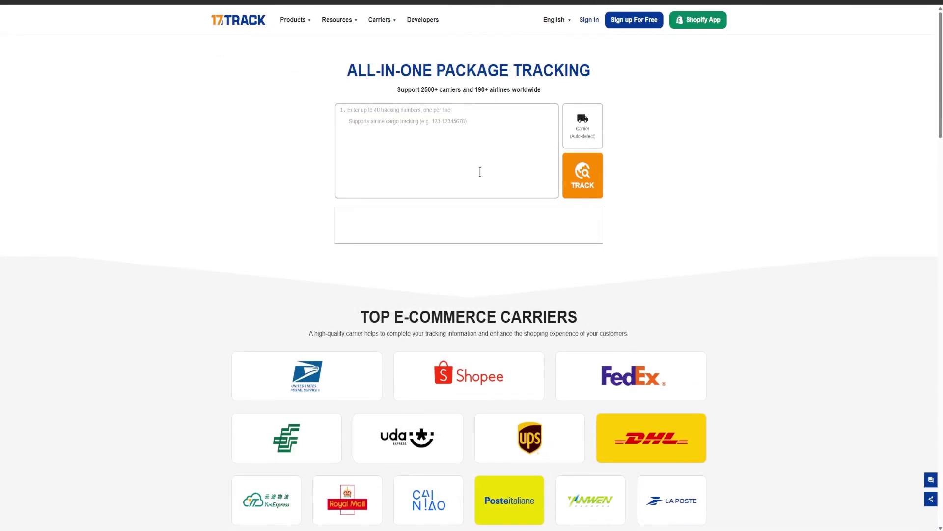